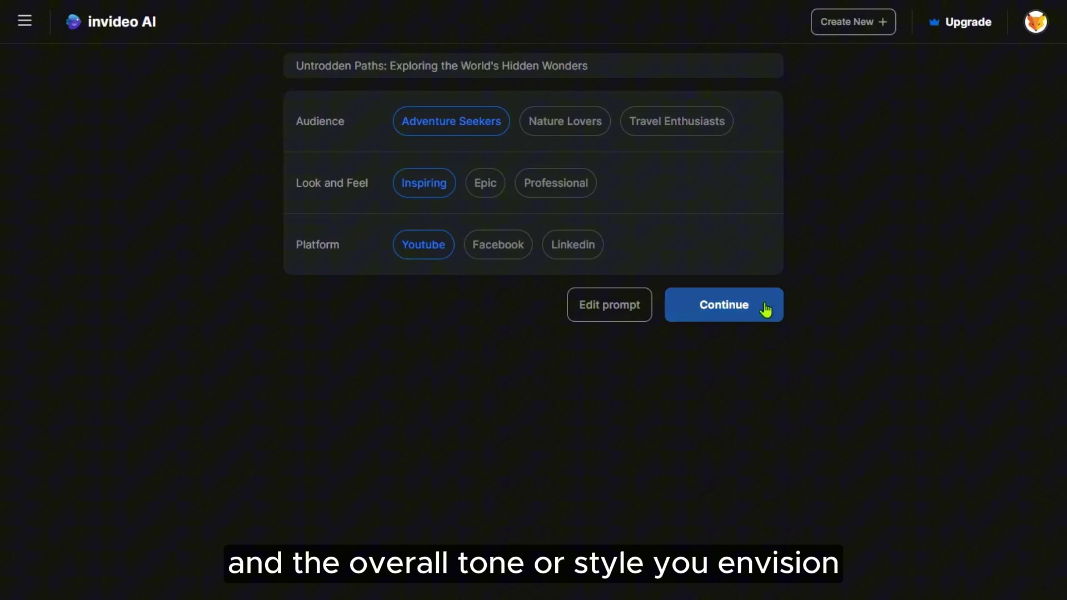
Submit the chosen audience, look and platform settings
left_click(764, 304)
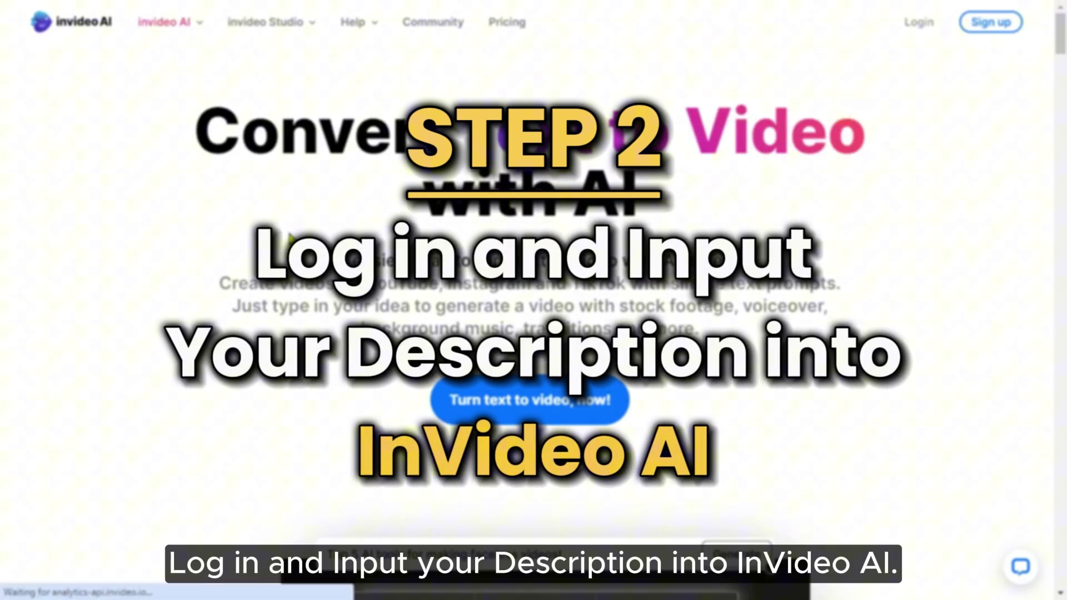
scroll(533, 333, "down", 5)
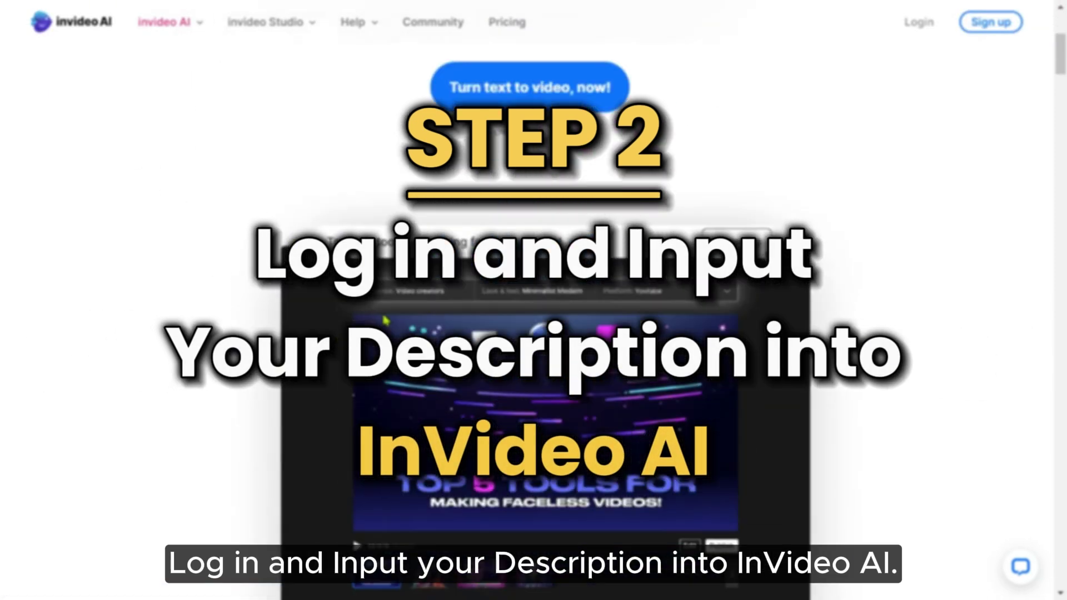
scroll(465, 208, "up", 5)
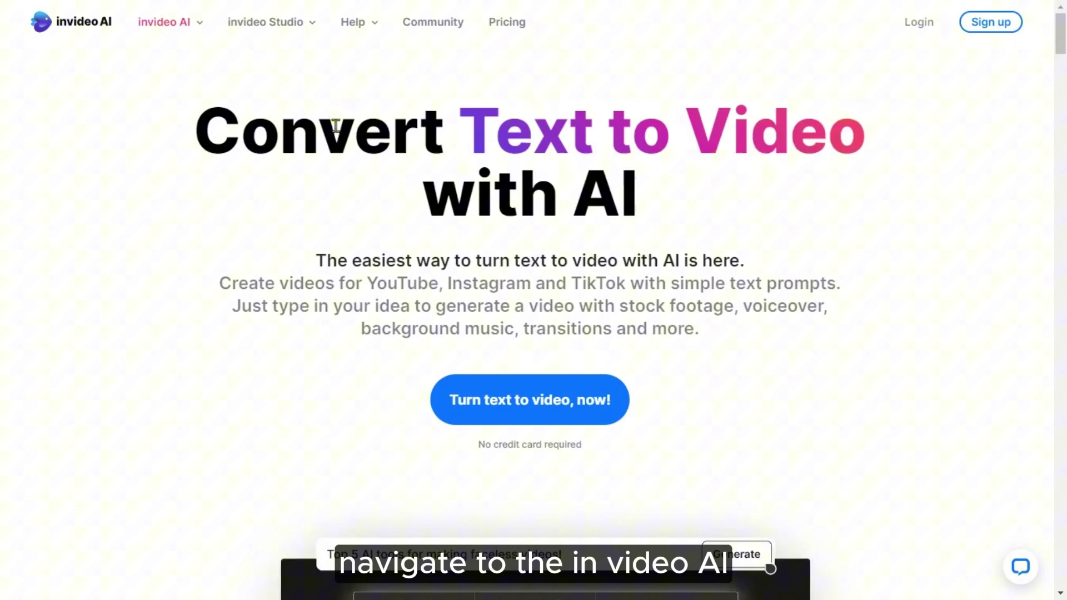
mouse_move(169, 22)
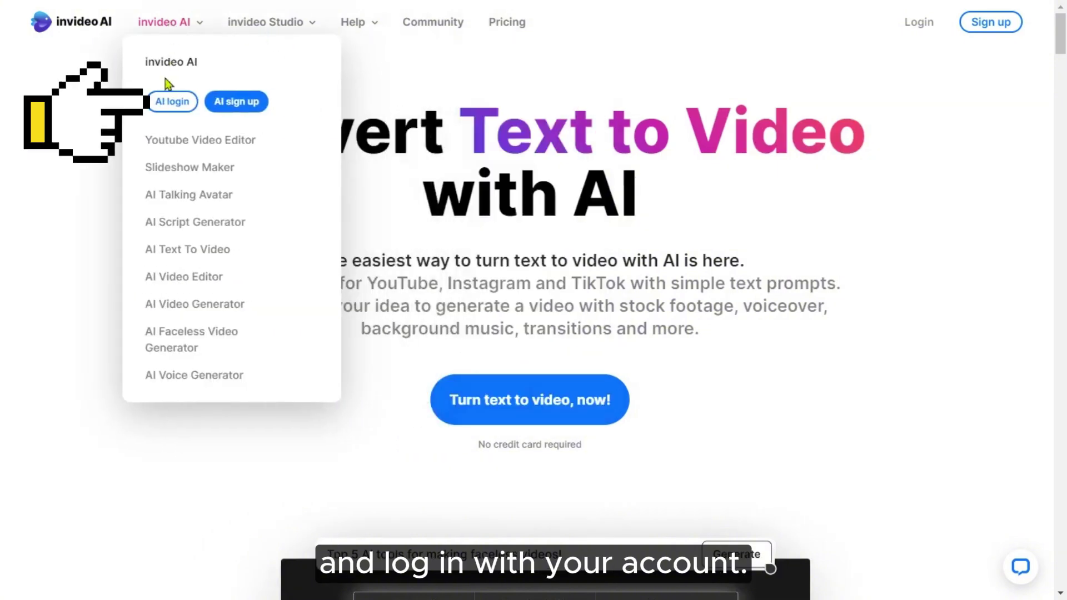
Go to freeinvideo.com to begin logging in to InVideo AI
left_click(163, 105)
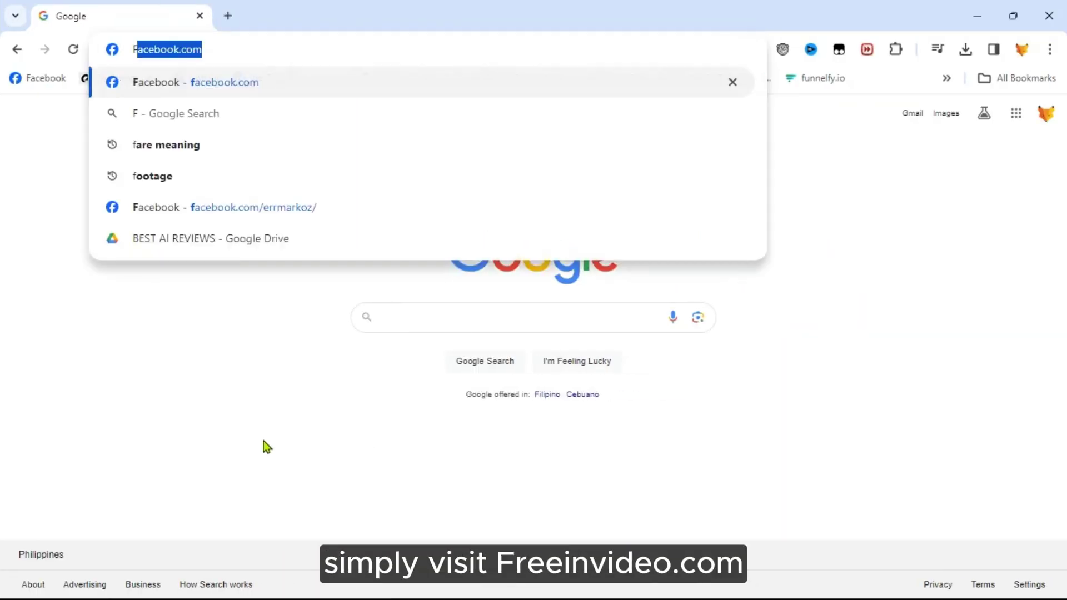
type("ree")
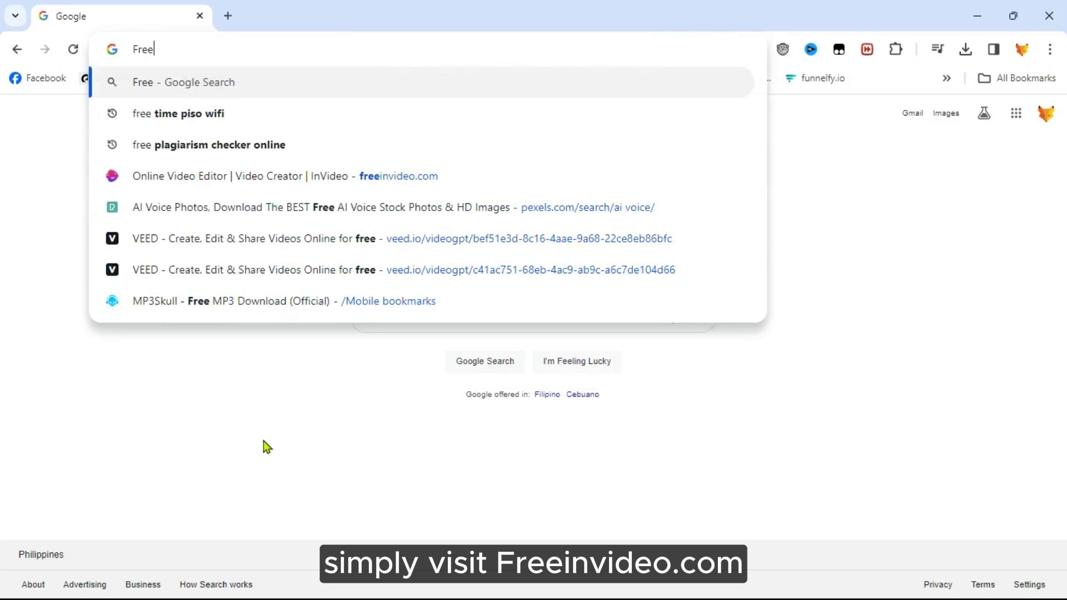
type("invideo")
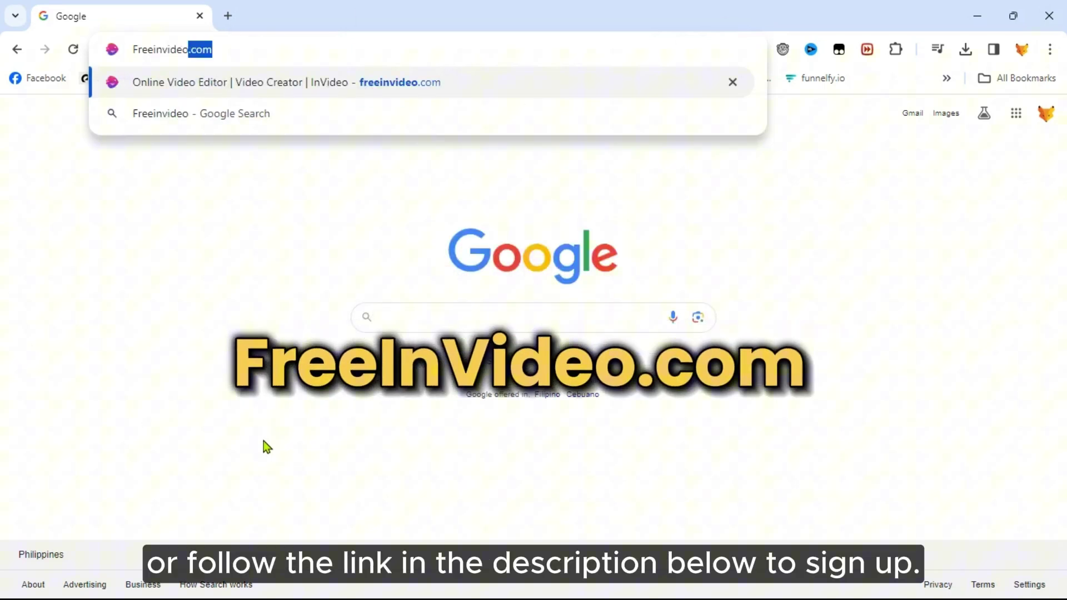
key("Return")
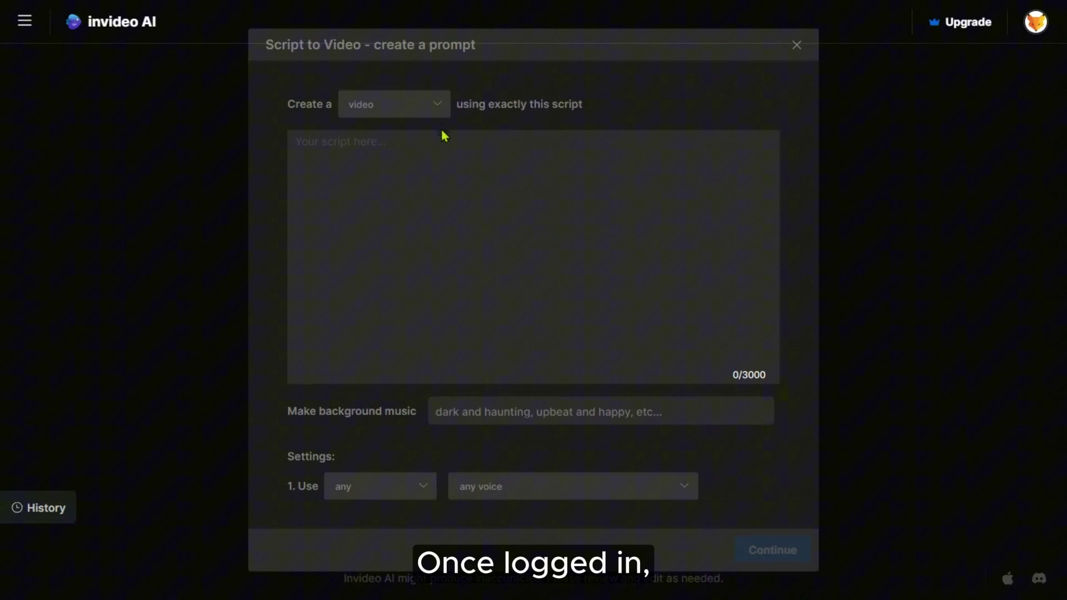
Keep the plain video type and paste the full script into the prompt box
left_click(445, 103)
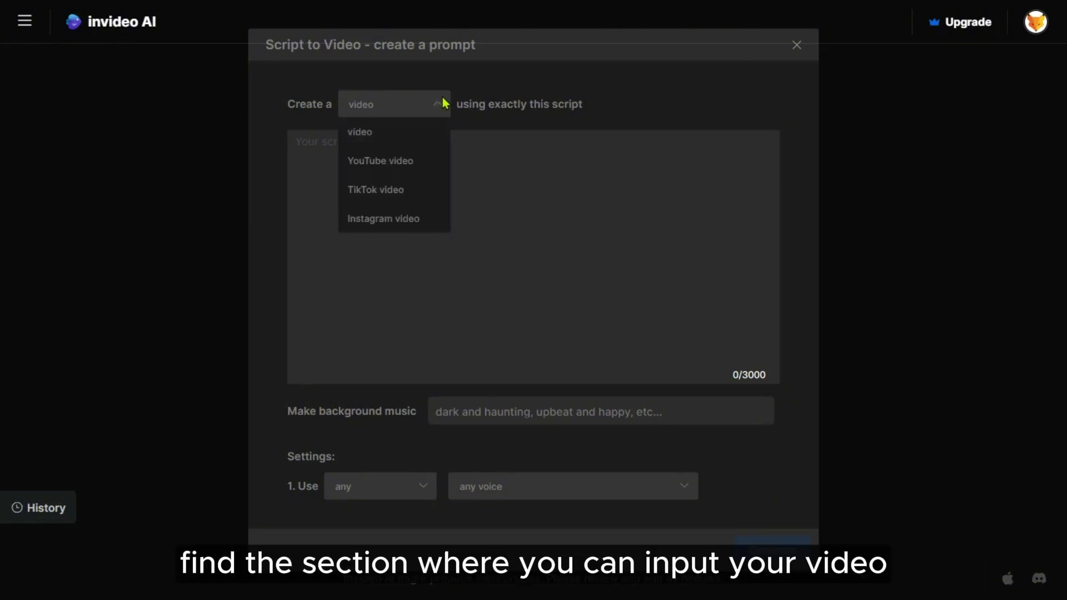
left_click(432, 131)
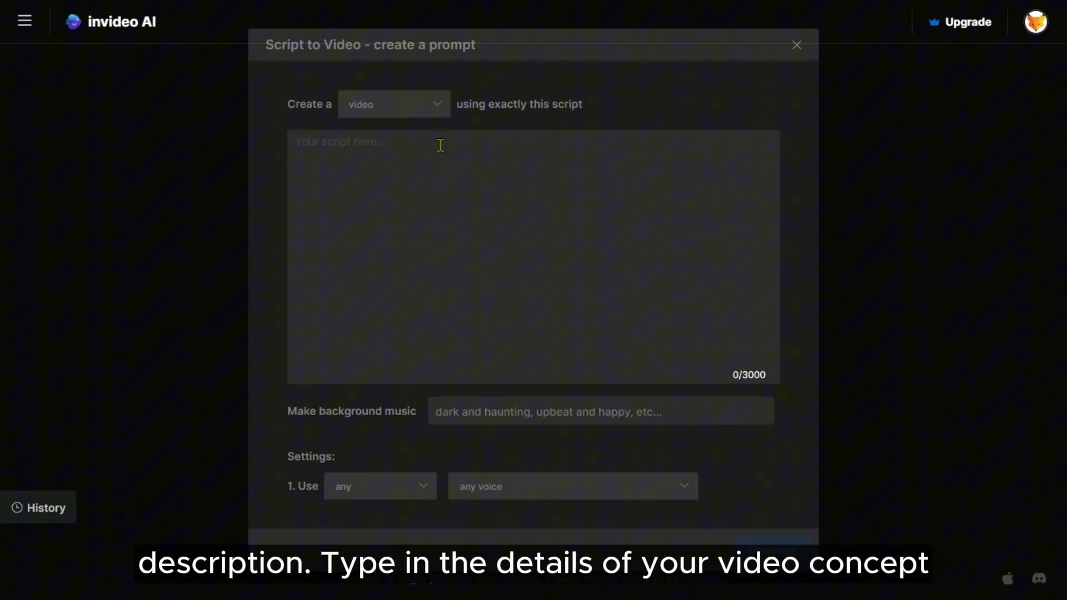
left_click(459, 175)
key("ctrl+v")
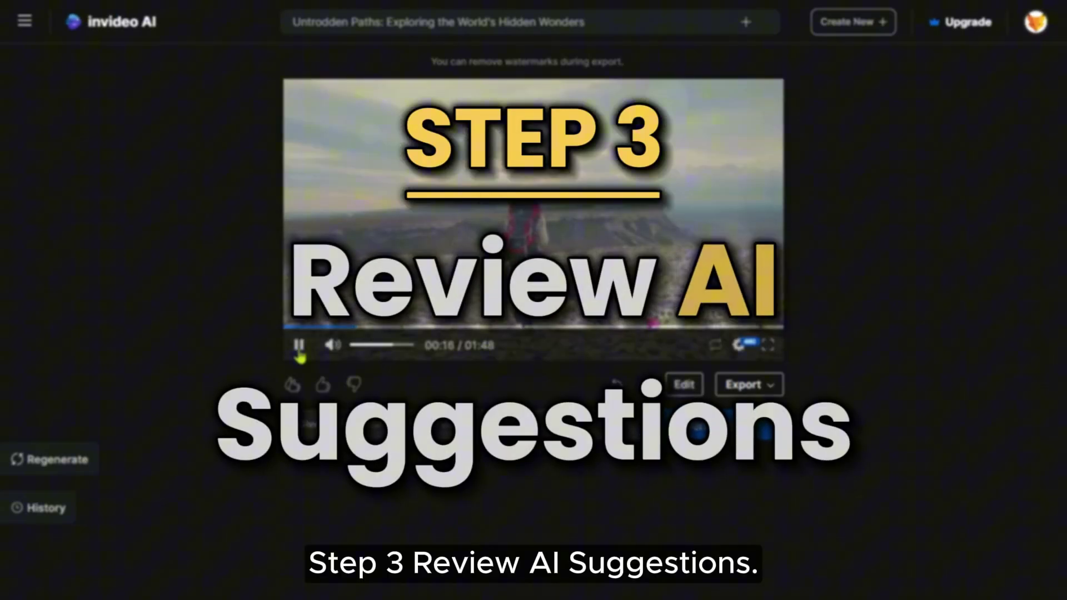
left_click(686, 389)
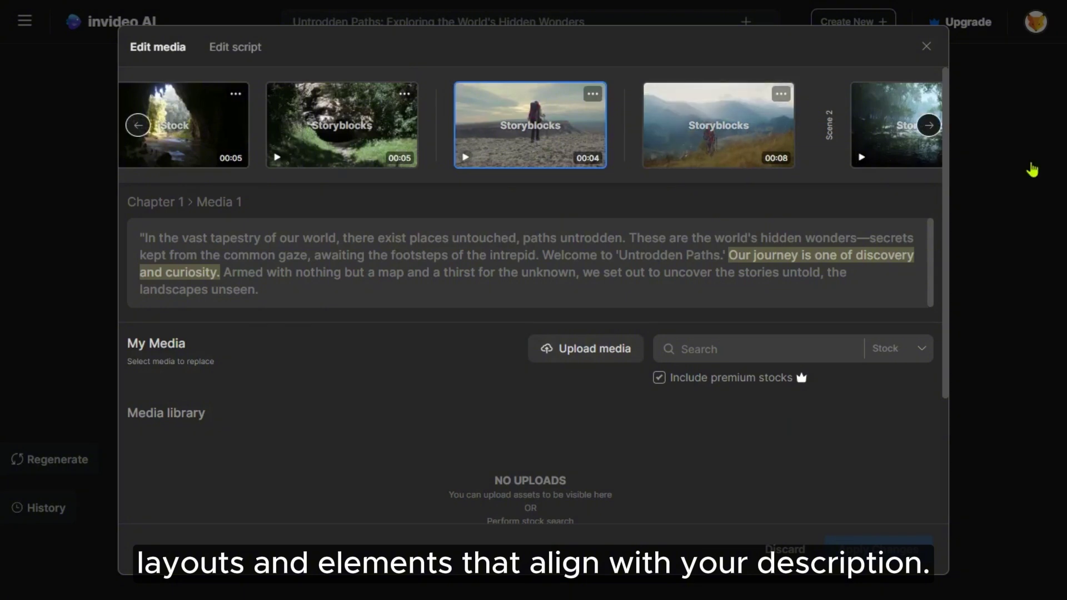
left_click(929, 125)
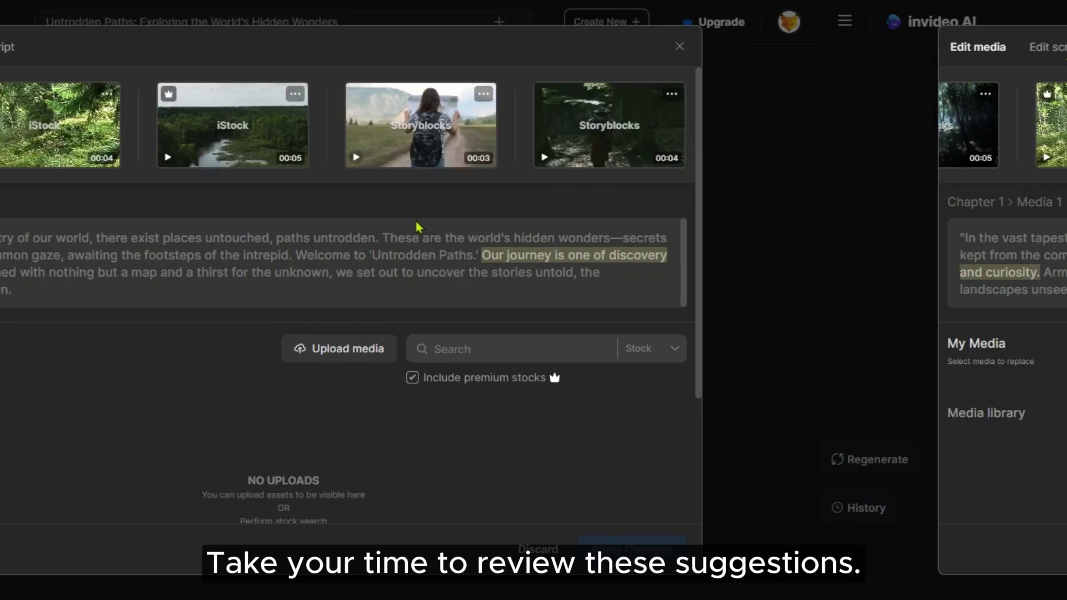
scroll(526, 262, "down", 2)
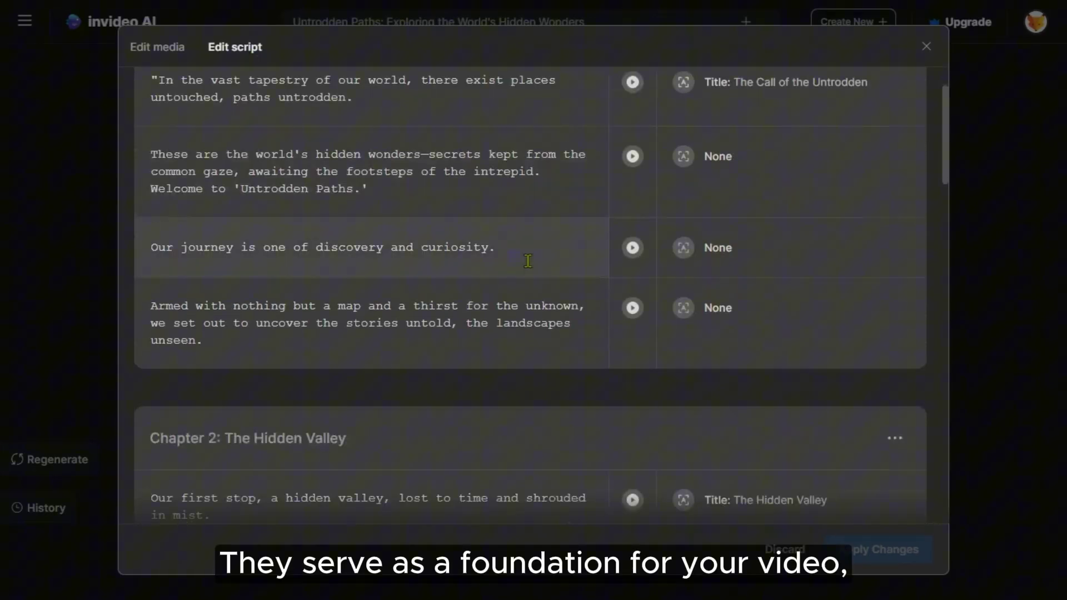
scroll(526, 264, "down", 4)
scroll(527, 272, "down", 3)
scroll(528, 270, "down", 2)
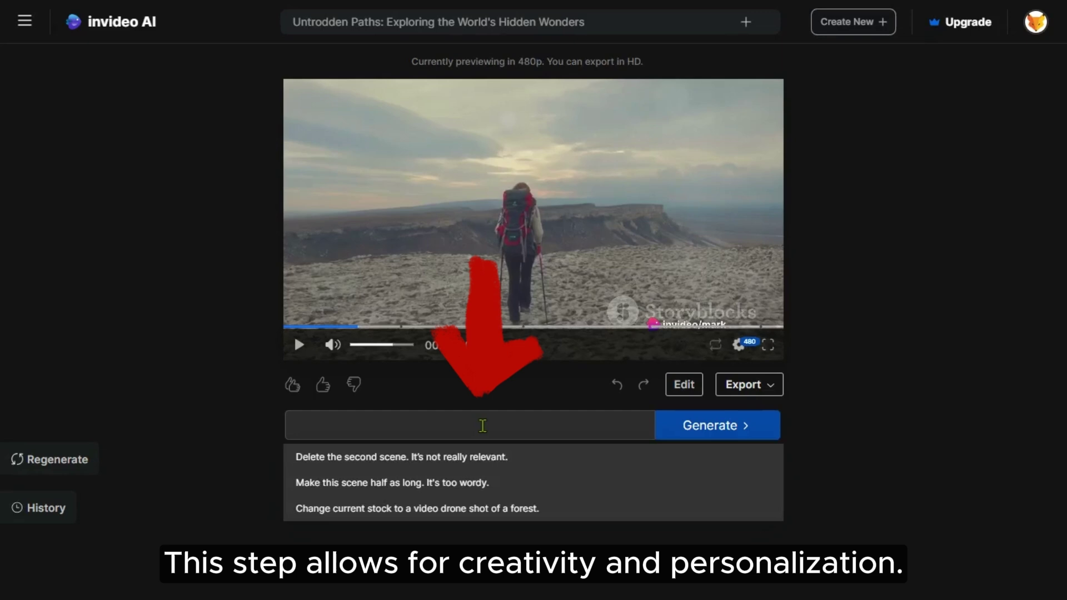
Submit the change request 'walking in the mountain' to regenerate the video
type("walking in ")
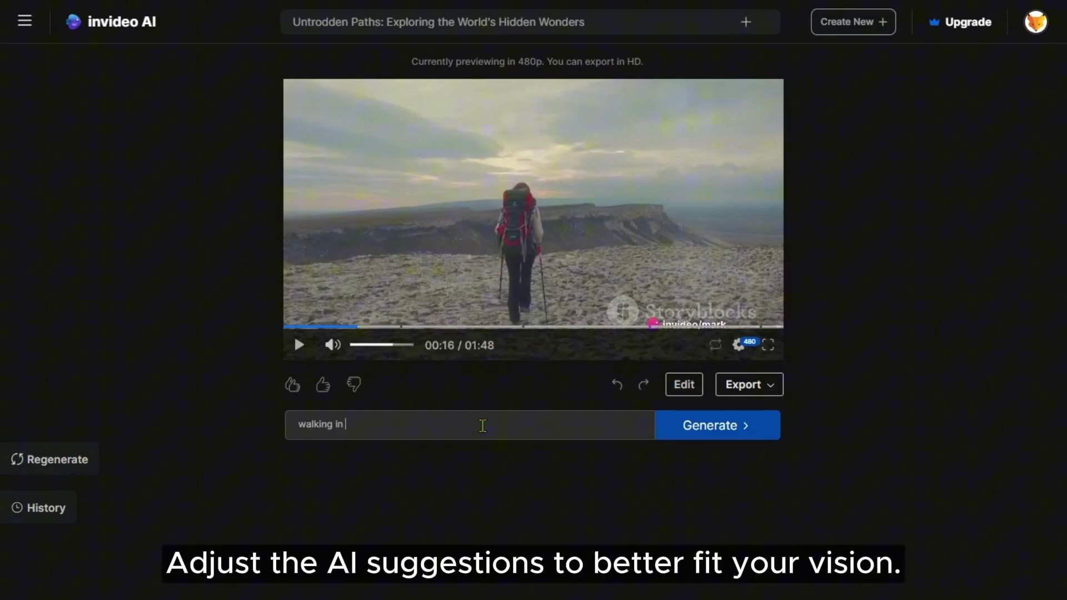
type("the mountai")
type("n")
left_click(726, 433)
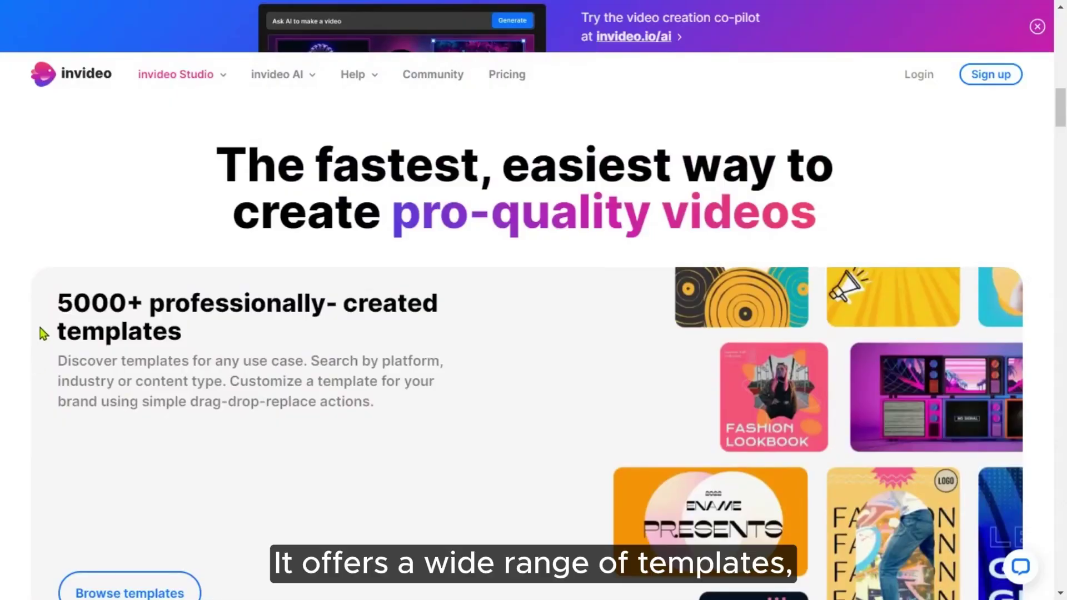
Scroll through the templates and open the '2d Distortion Style Gamer Intro' template
scroll(208, 326, "down", 10)
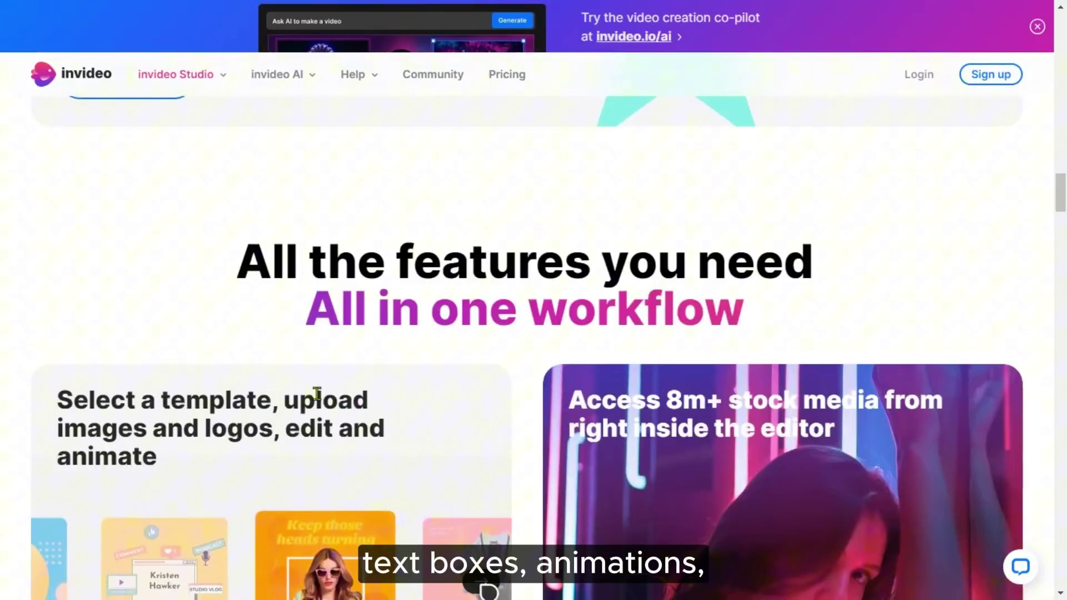
scroll(208, 327, "down", 2)
scroll(208, 327, "down", 2)
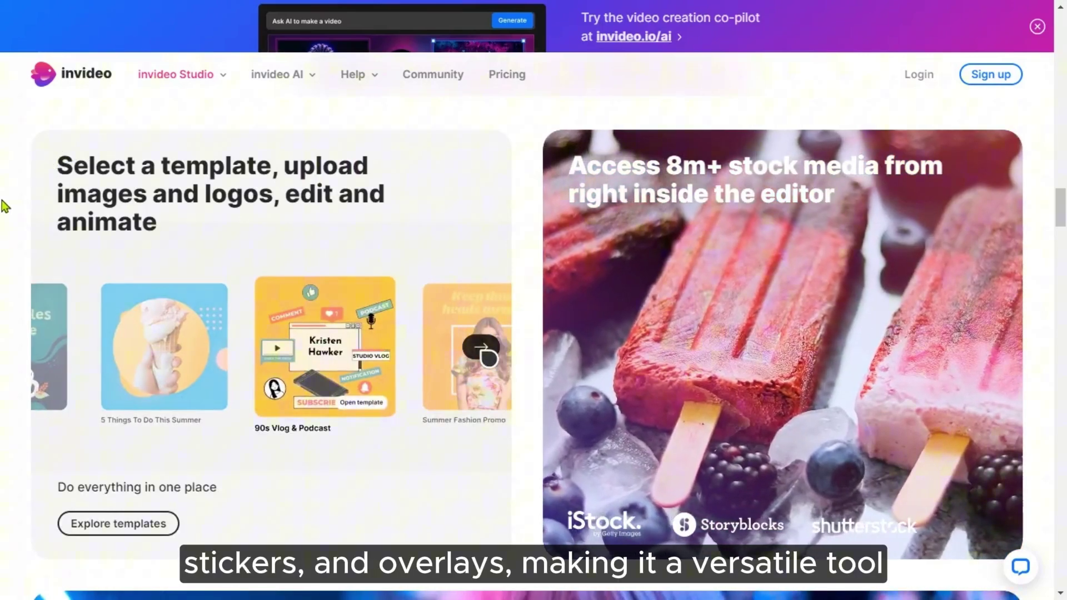
scroll(4, 203, "down", 1)
scroll(4, 206, "down", 1)
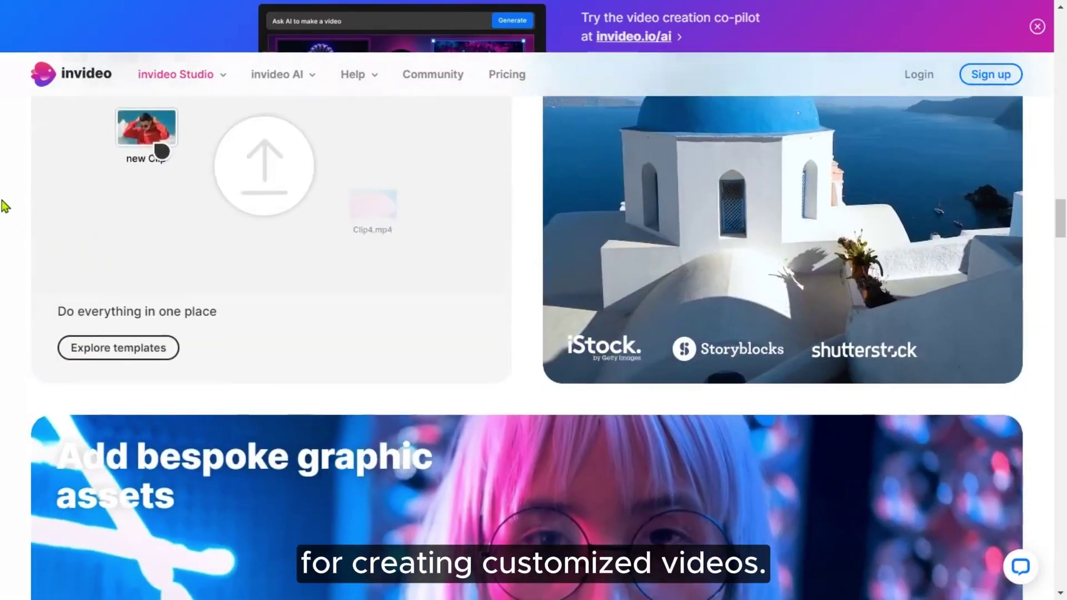
scroll(5, 206, "down", 3)
scroll(4, 206, "down", 2)
scroll(5, 206, "down", 3)
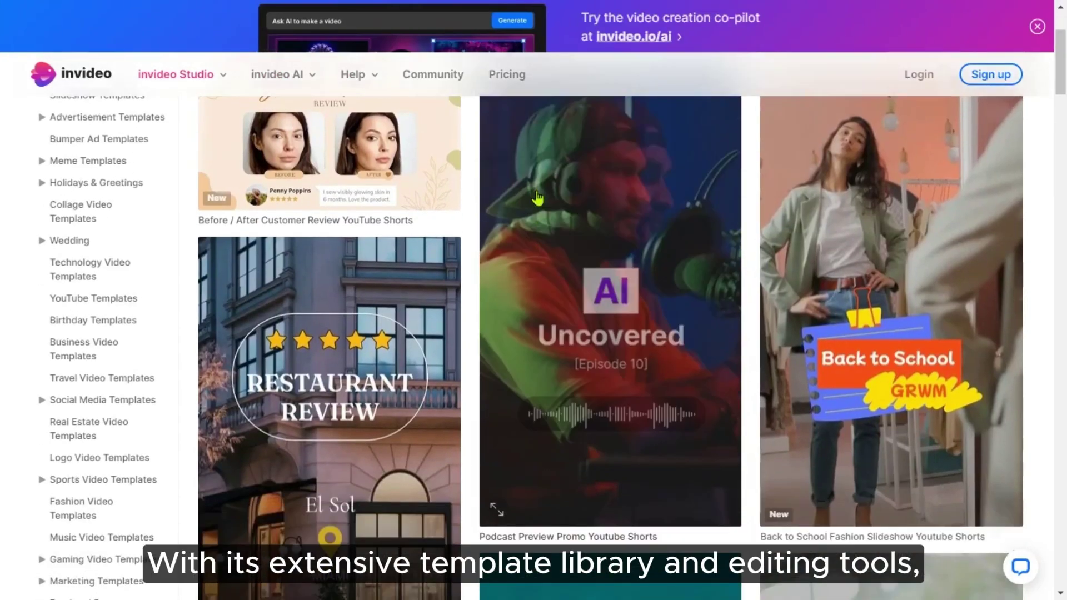
scroll(538, 198, "down", 2)
scroll(538, 199, "down", 1)
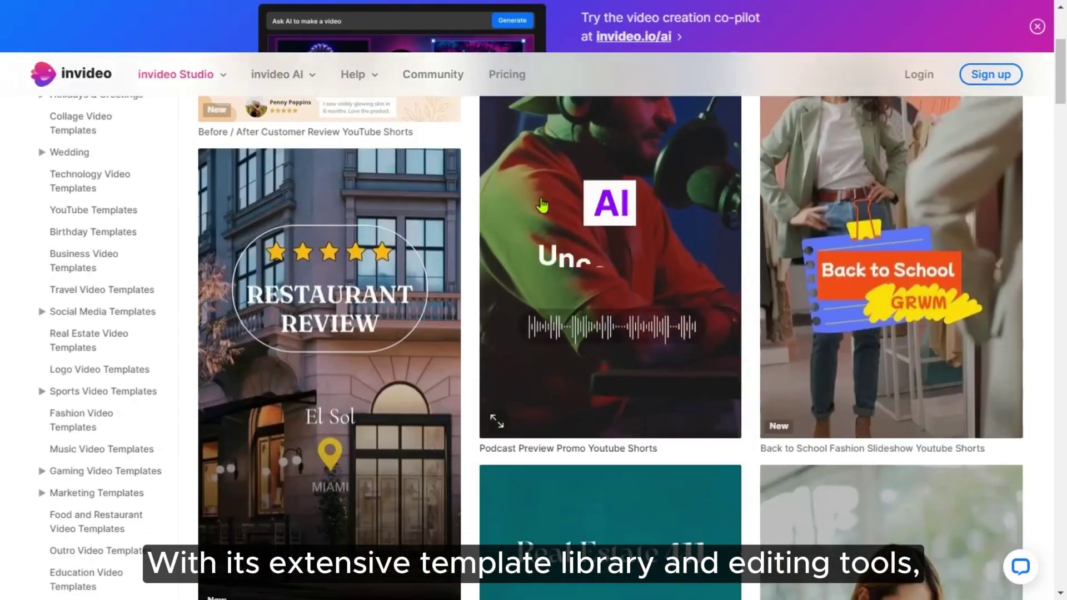
scroll(538, 199, "down", 3)
scroll(539, 201, "down", 1)
scroll(542, 204, "down", 2)
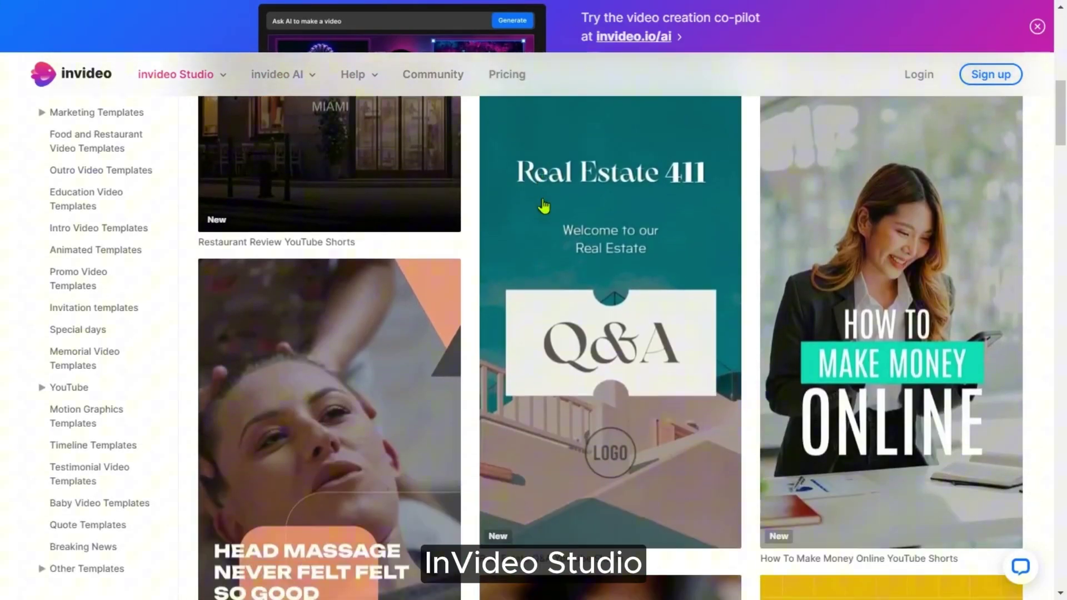
scroll(542, 210, "down", 2)
scroll(543, 210, "down", 1)
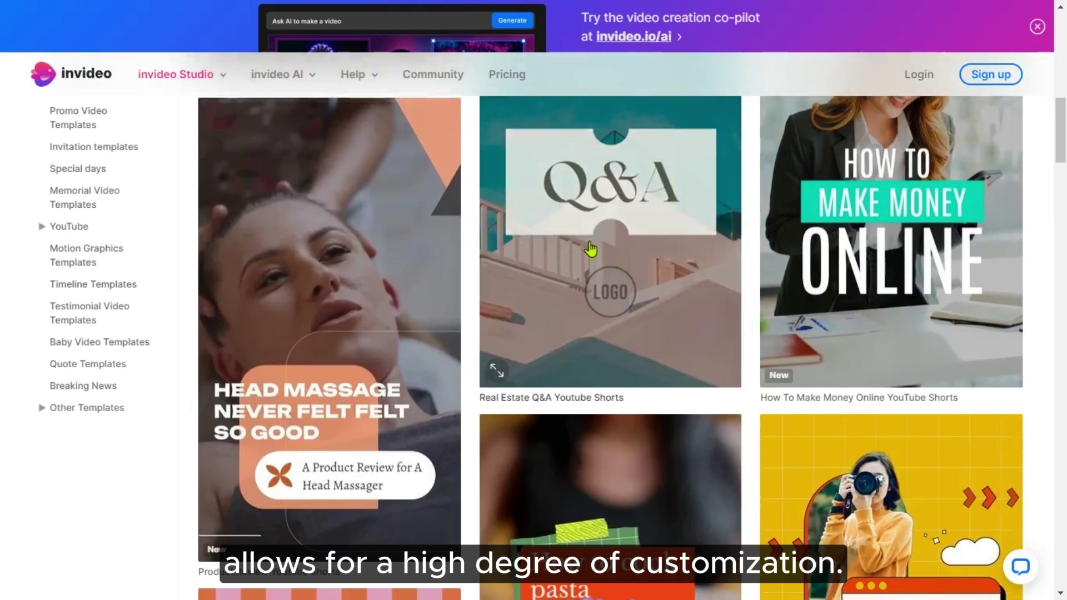
scroll(590, 251, "down", 6)
scroll(590, 251, "down", 2)
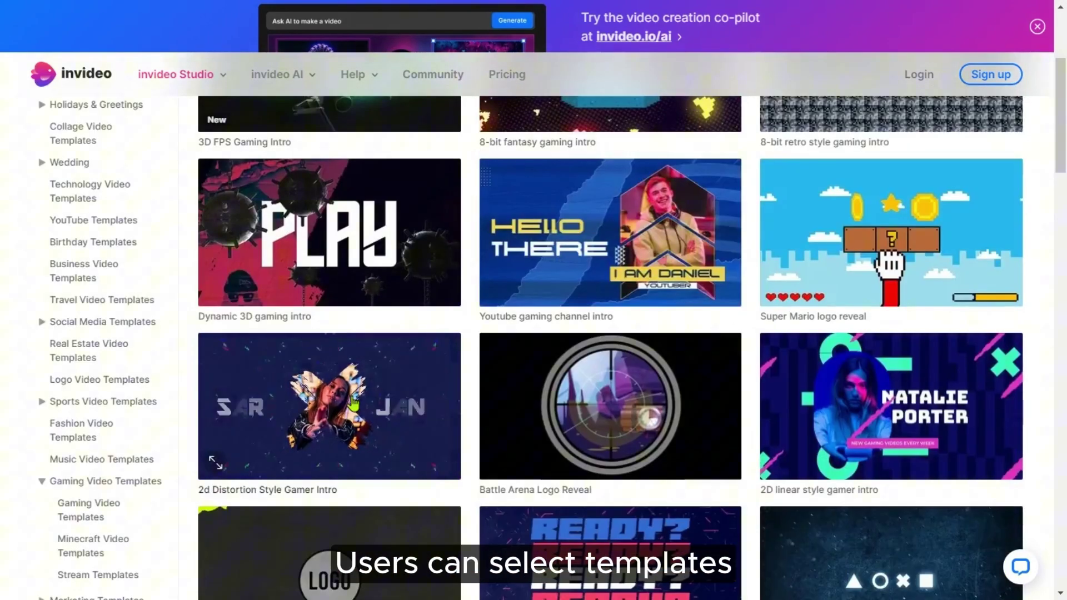
left_click(352, 399)
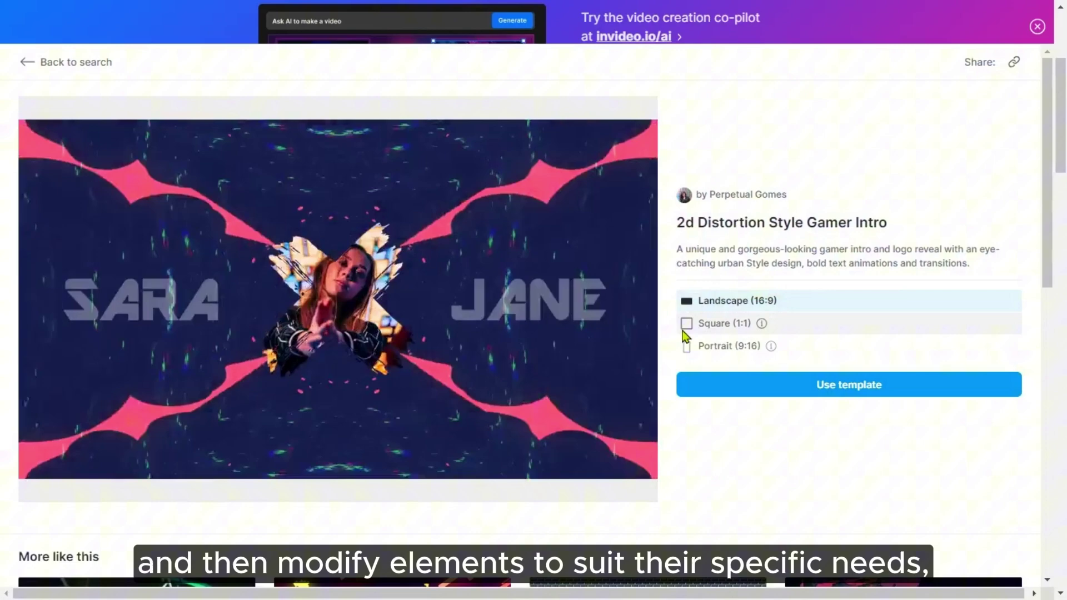
Switch the gamer intro template to the Square (1:1) format
left_click(686, 328)
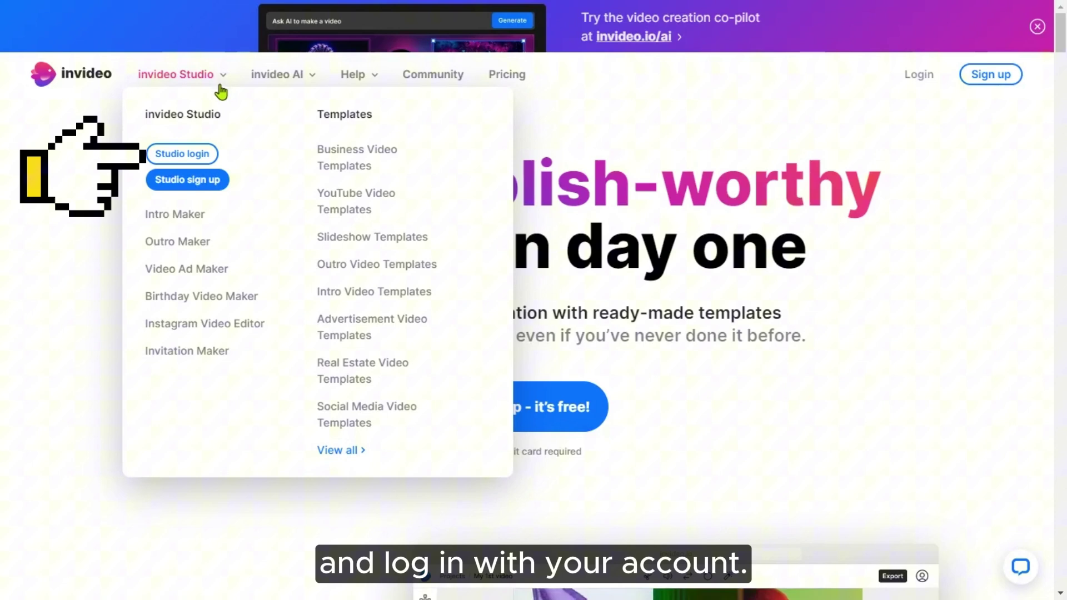
Choose Studio login from the invideo Studio menu
left_click(199, 155)
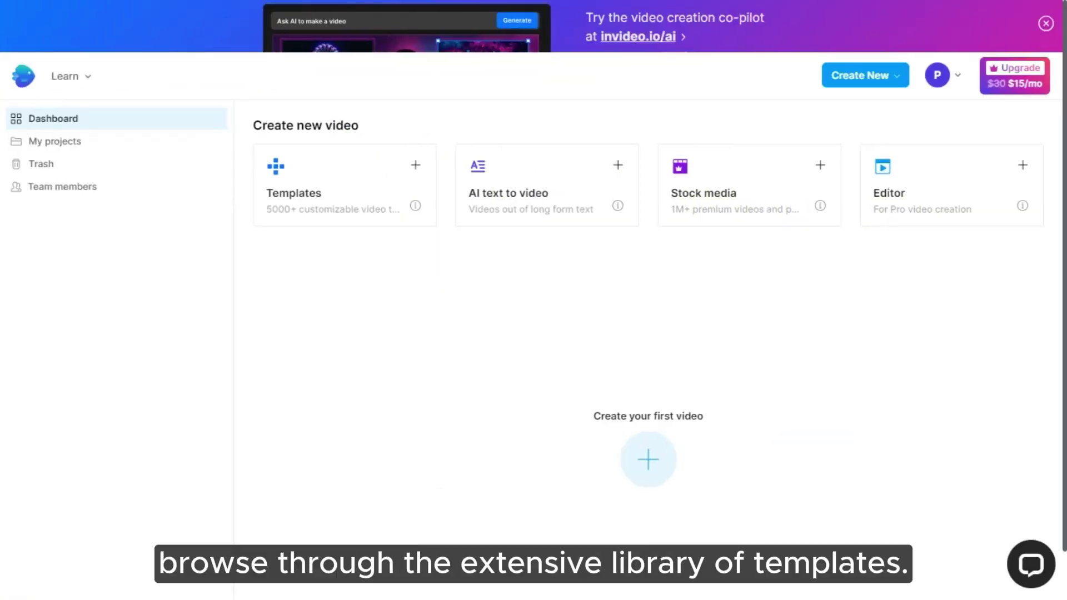
Open the Templates library from the Dashboard and scroll the grid
left_click(336, 196)
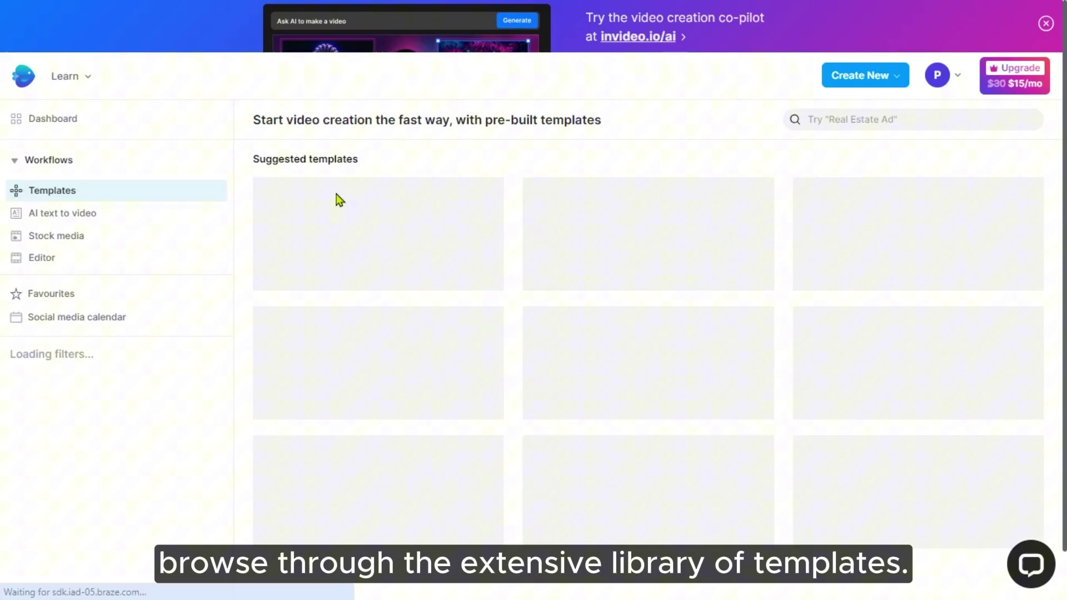
scroll(767, 340, "down", 5)
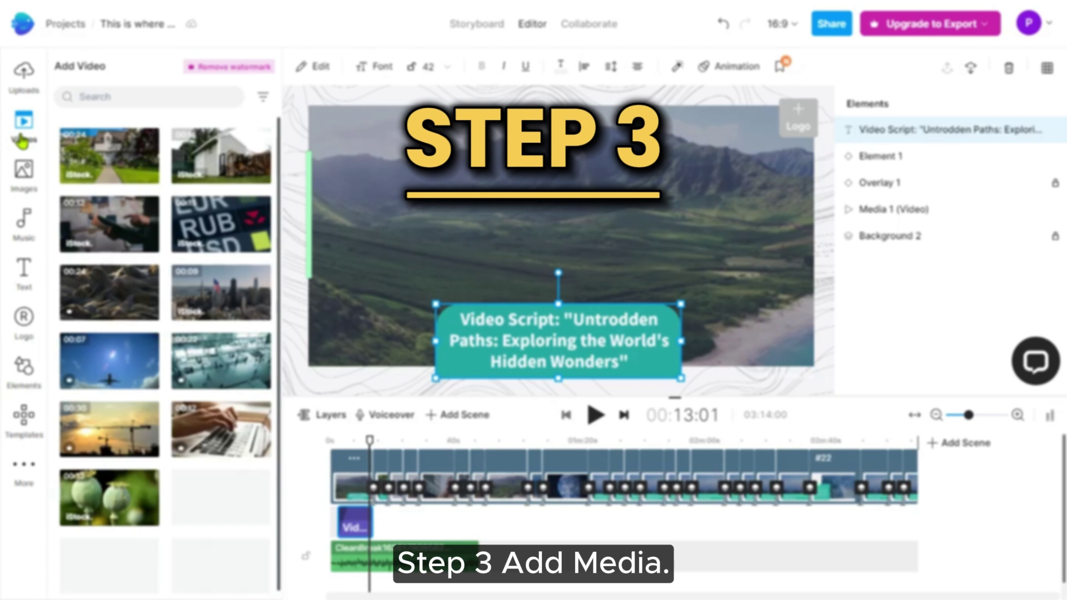
Browse the Uploads area and Elements stickers, then return to the Elements overview
left_click(25, 80)
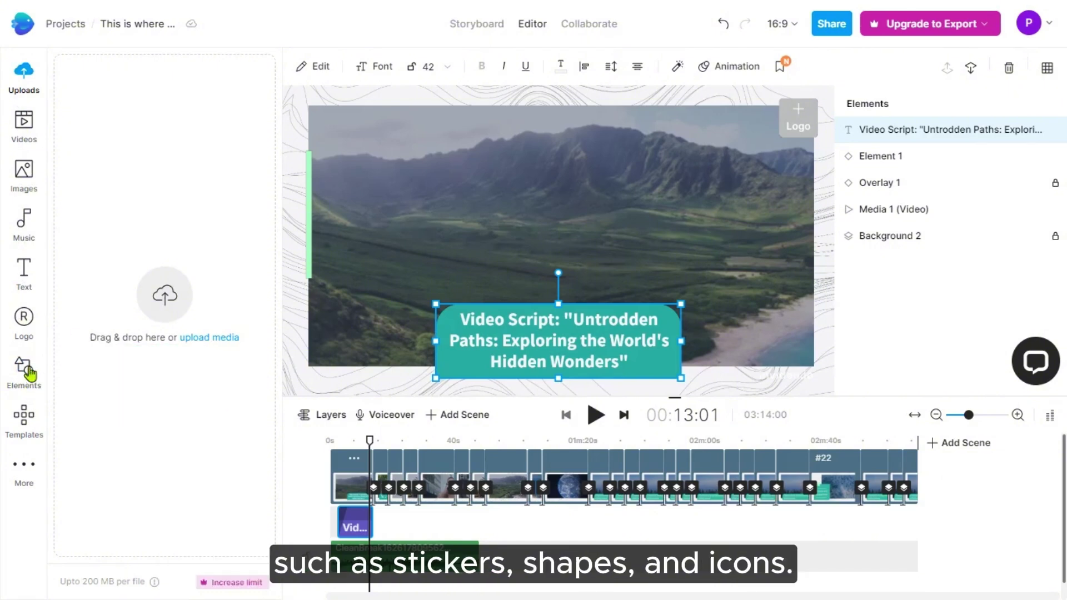
left_click(29, 371)
left_click(267, 105)
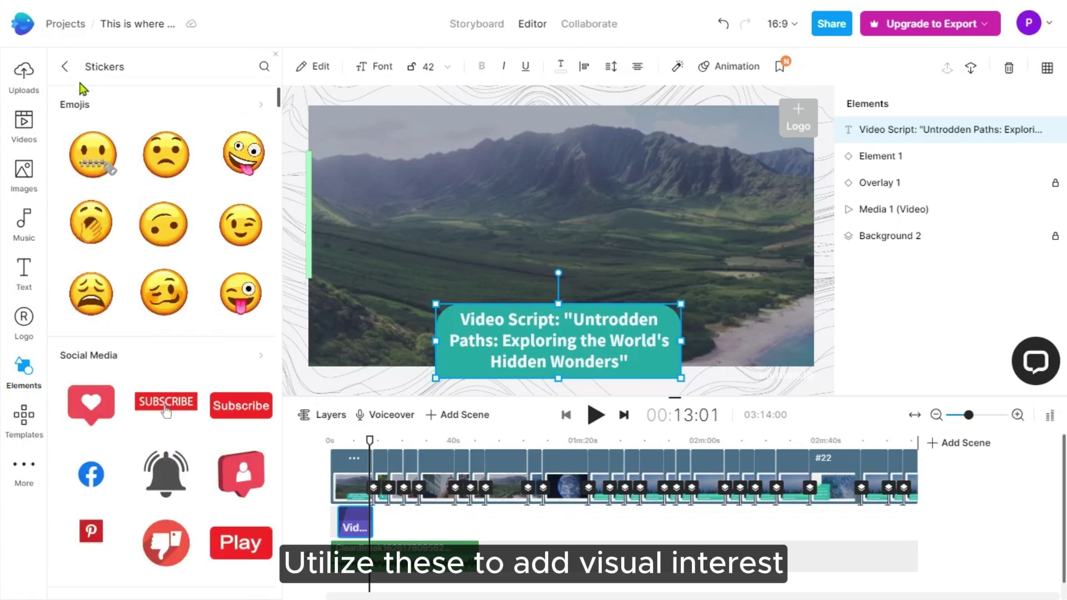
left_click(66, 68)
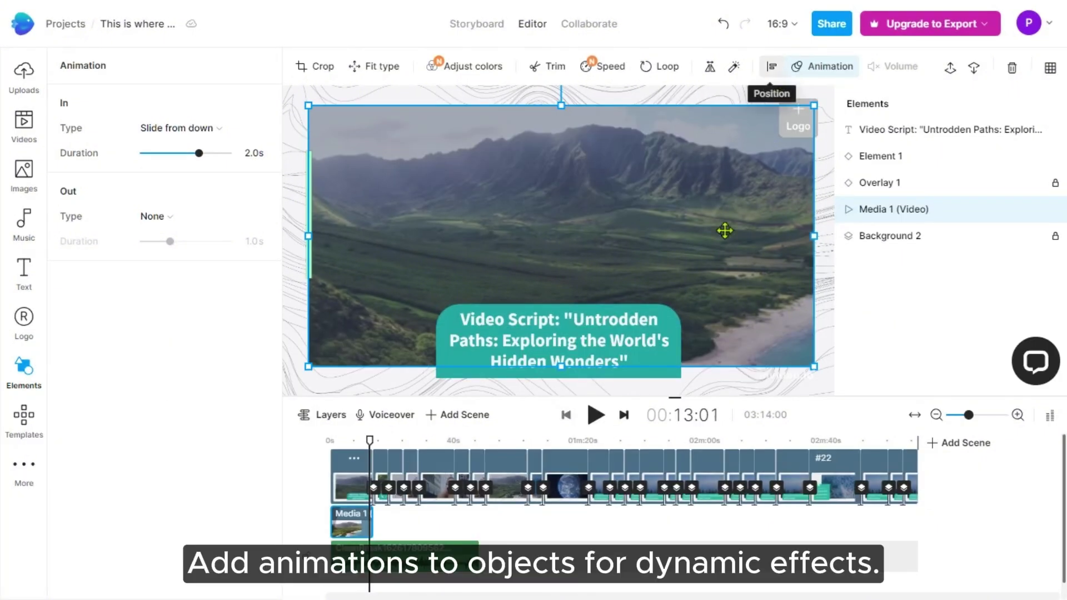
Select the caption text box and list its available entrance animation styles
left_click(604, 333)
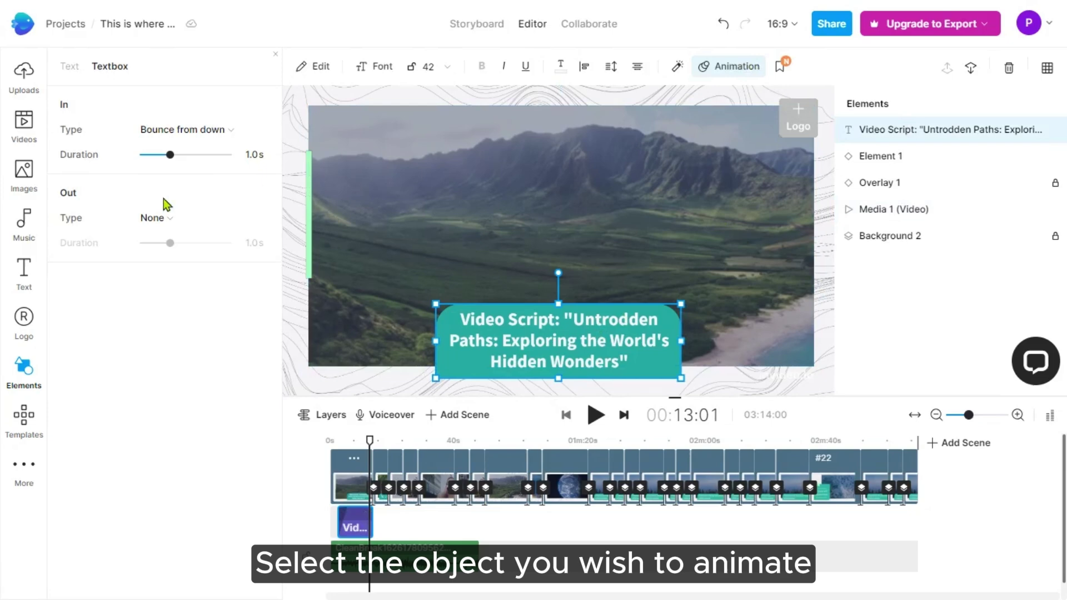
left_click(254, 131)
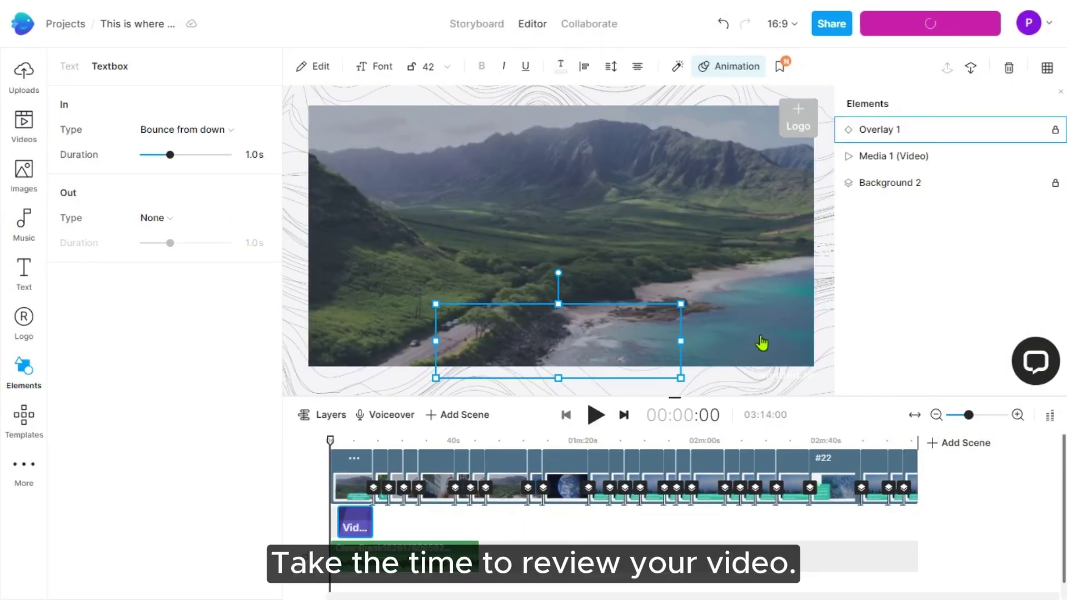
Play the project from the beginning with Space
key("space")
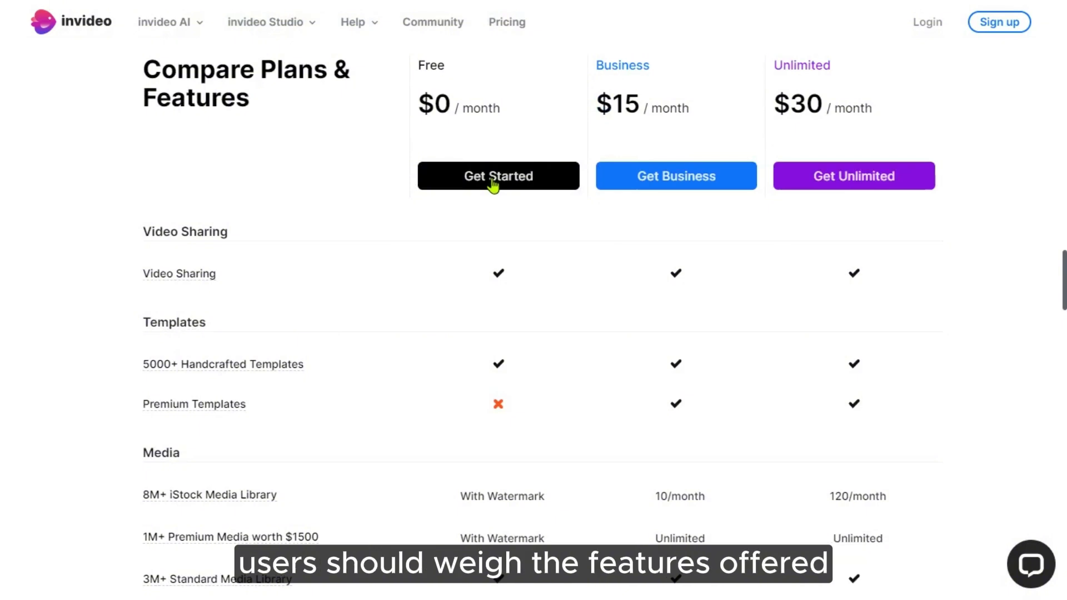
Scroll the plan comparison to show export limits, 1080p paid rendering and background-removal quotas
scroll(492, 189, "down", 5)
scroll(493, 192, "down", 2)
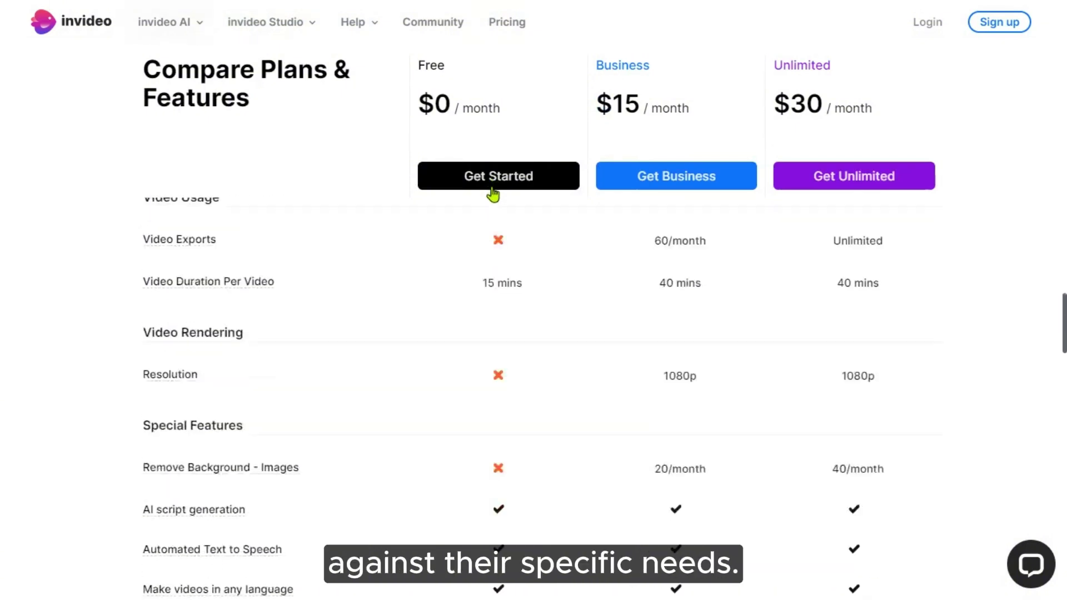